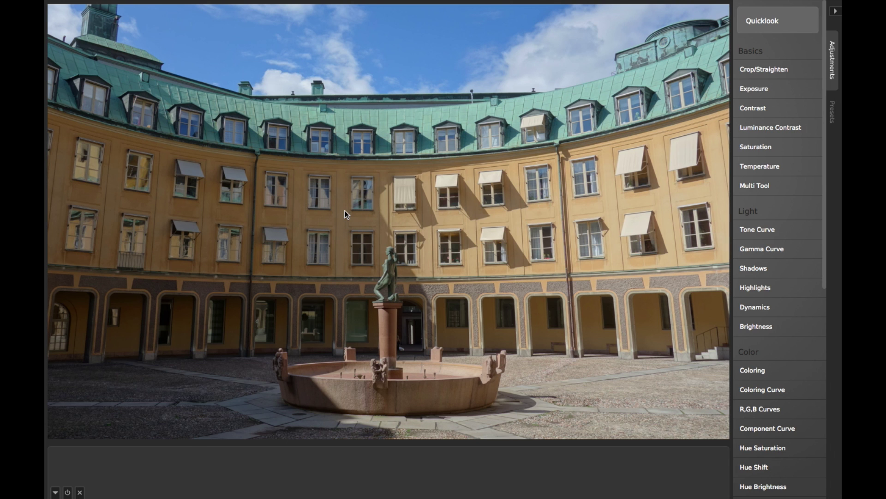
- Zoom out, then zoom and pan to the facade windows and awnings beside the statue
scroll(344, 210, "up", 5)
scroll(423, 229, "down", 5)
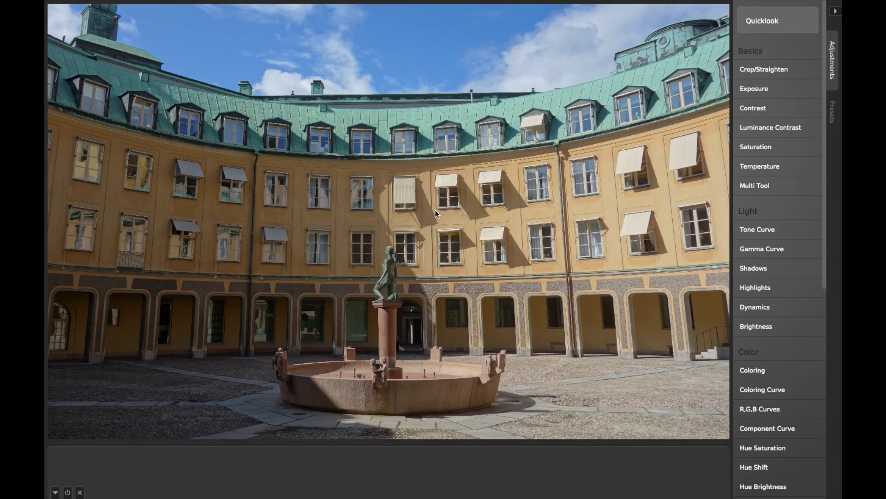
scroll(216, 226, "up", 5)
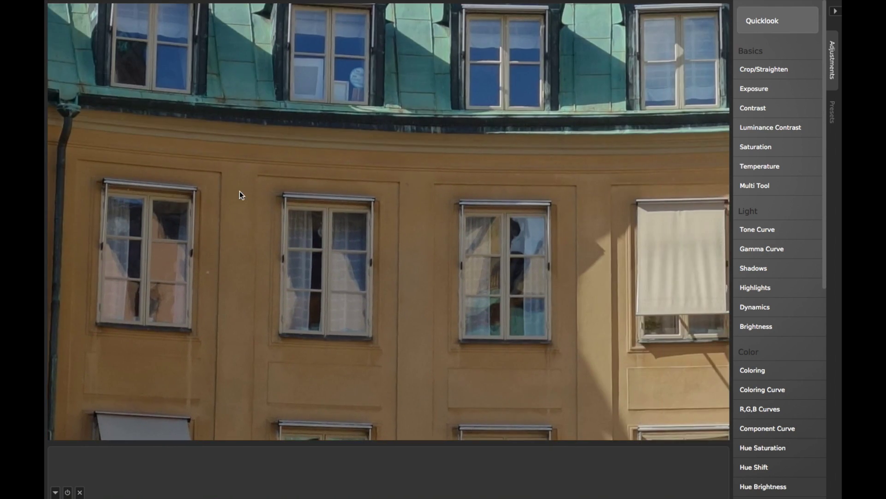
scroll(435, 214, "down", 5)
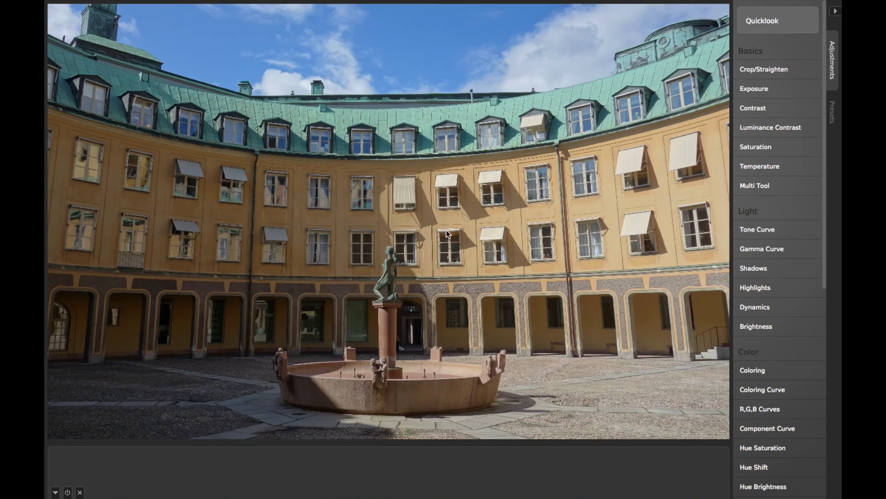
scroll(487, 272, "up", 5)
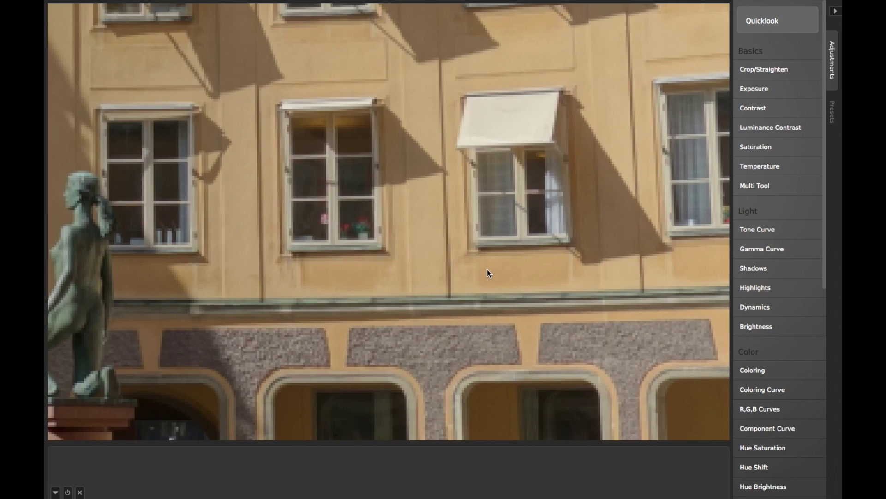
scroll(487, 270, "down", 5)
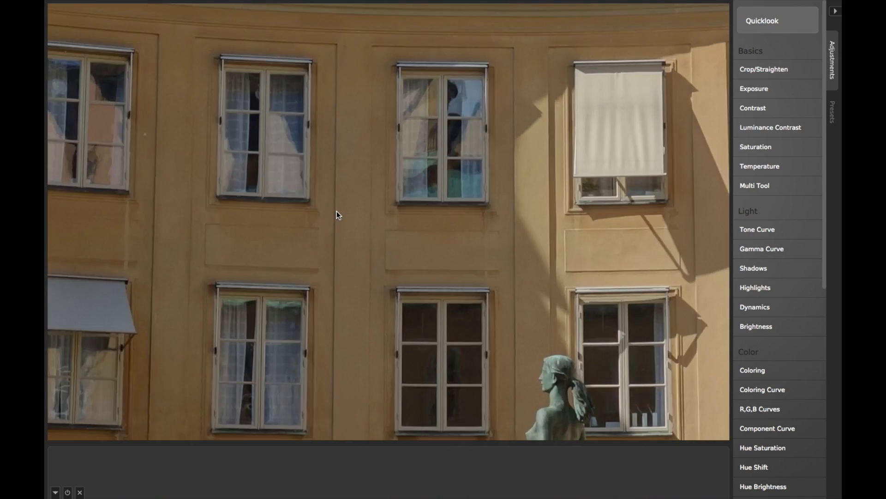
left_click(446, 203)
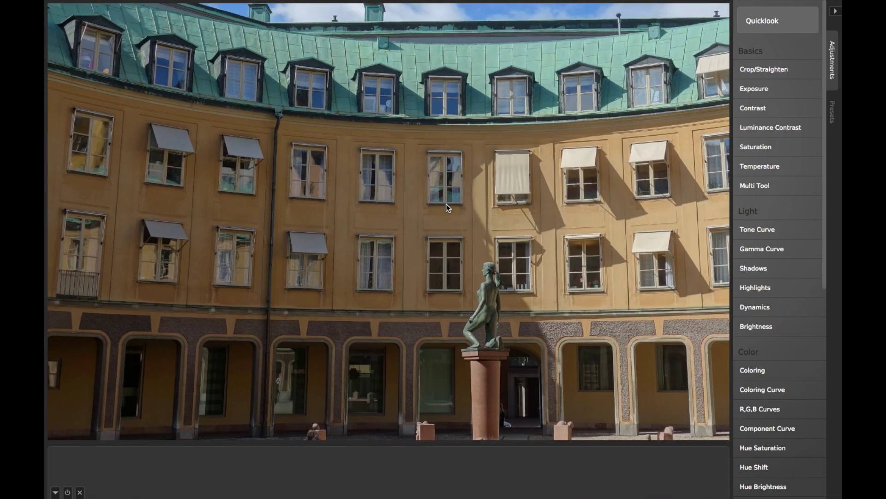
left_click_drag(446, 203, 377, 204)
left_click(424, 210)
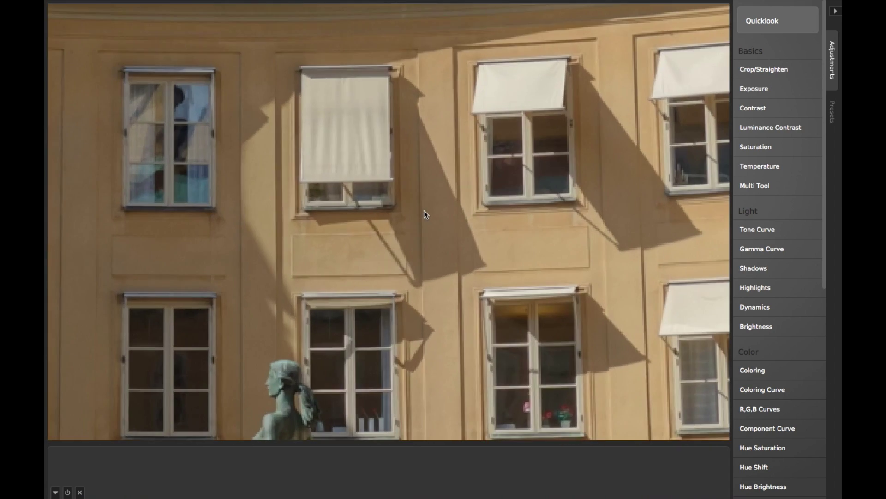
left_click_drag(482, 252, 390, 186)
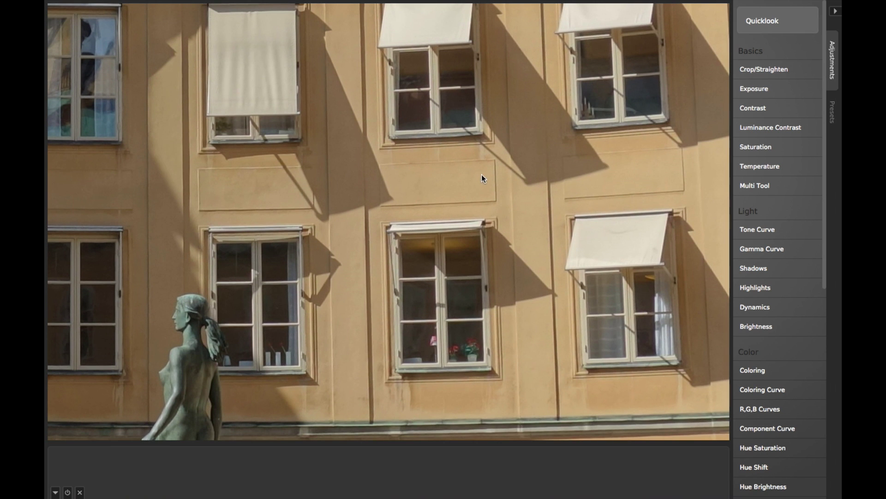
- Add a Contrast adjustment and test its Amount, then delete it and zoom out to the full photo
mouse_move(754, 144)
left_click(753, 108)
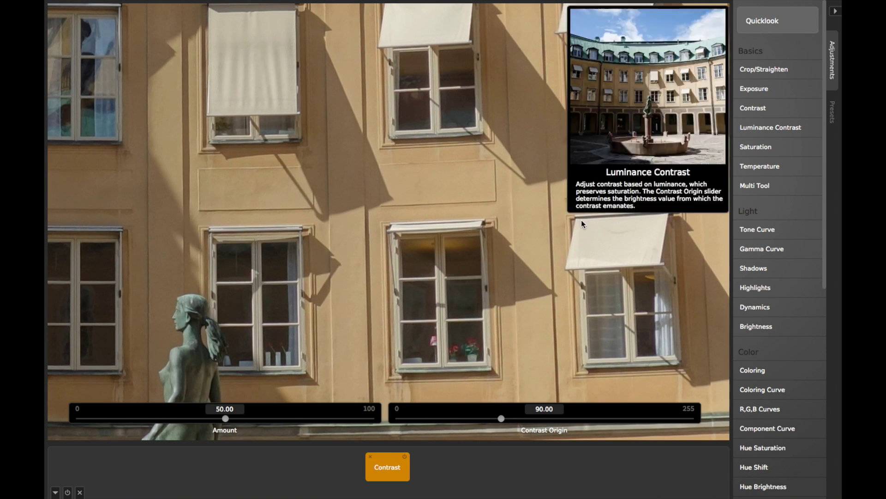
scroll(291, 413, "down", 10)
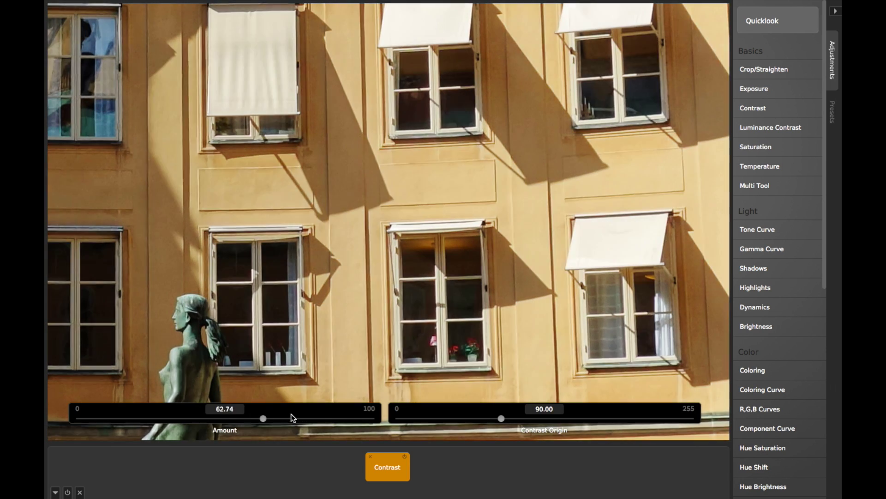
scroll(291, 414, "up", 12)
scroll(296, 411, "down", 4)
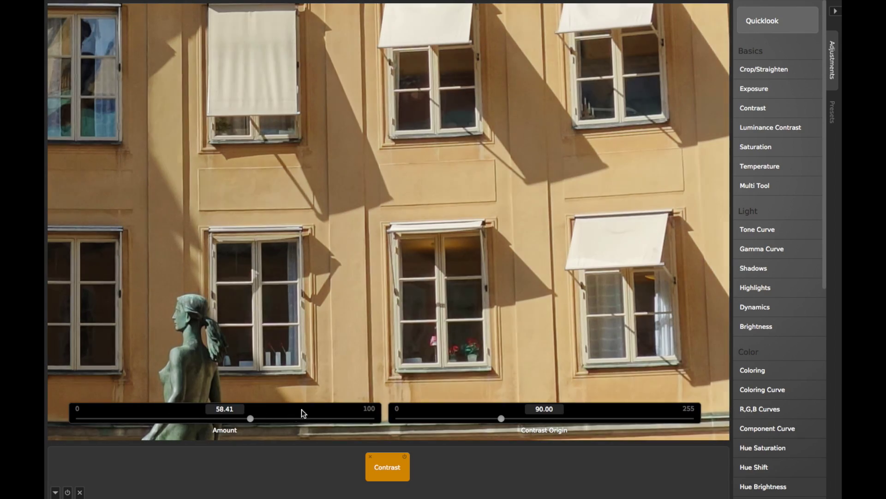
left_click(370, 457)
left_click(423, 209)
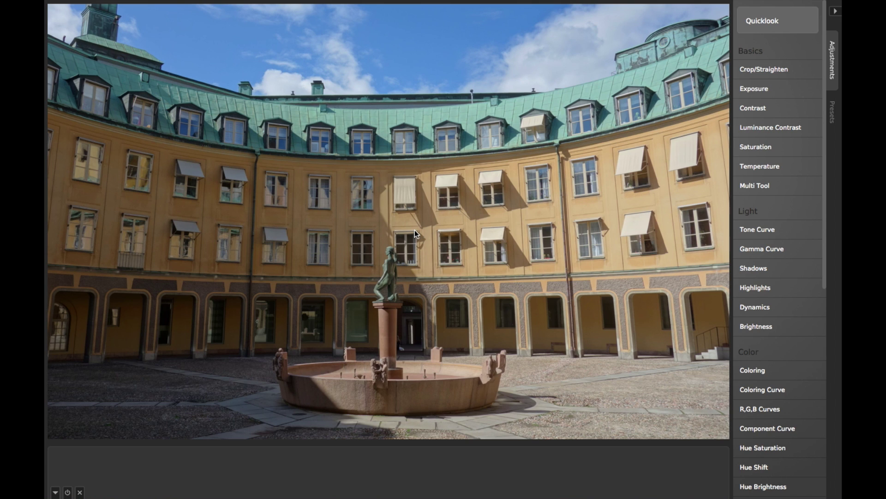
- Show a narrower histogram and add Exposure, settling its amount near 52.40
key("h")
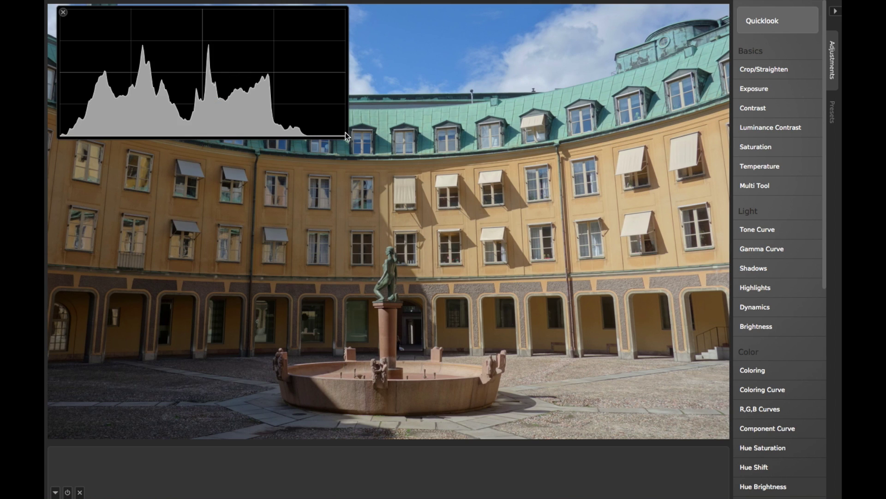
left_click_drag(346, 133, 311, 131)
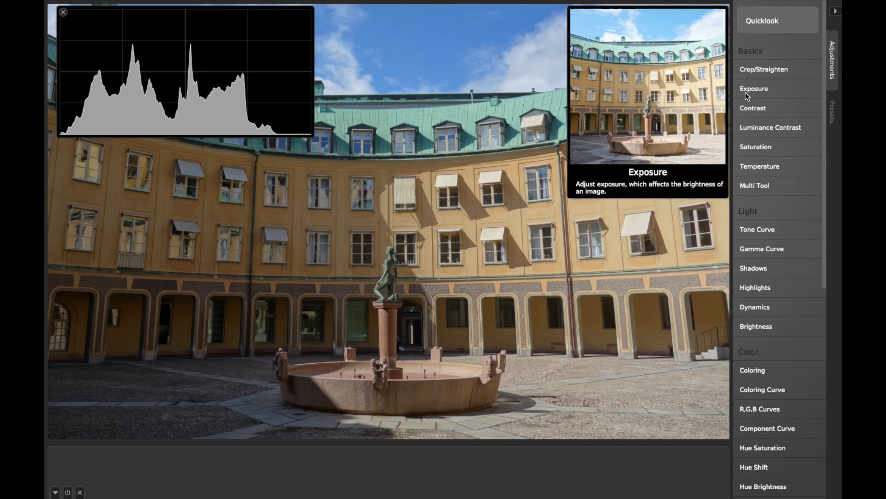
left_click(767, 92)
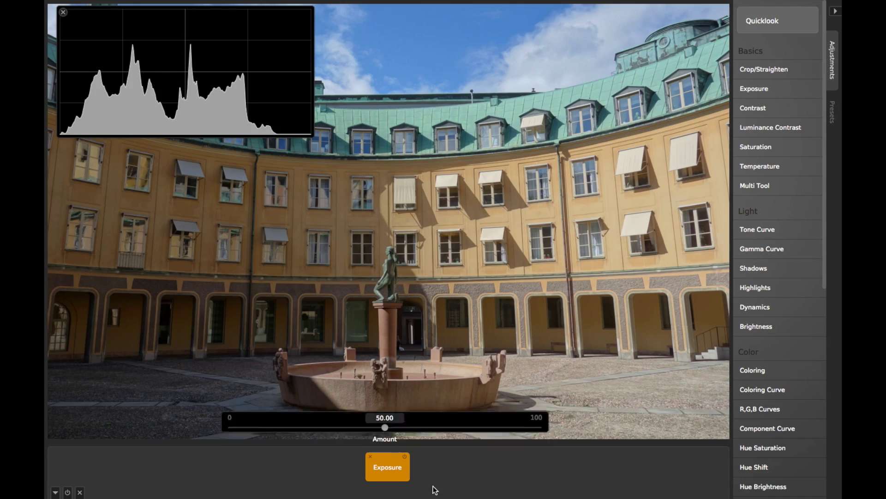
scroll(433, 415, "up", 5)
scroll(433, 415, "down", 6)
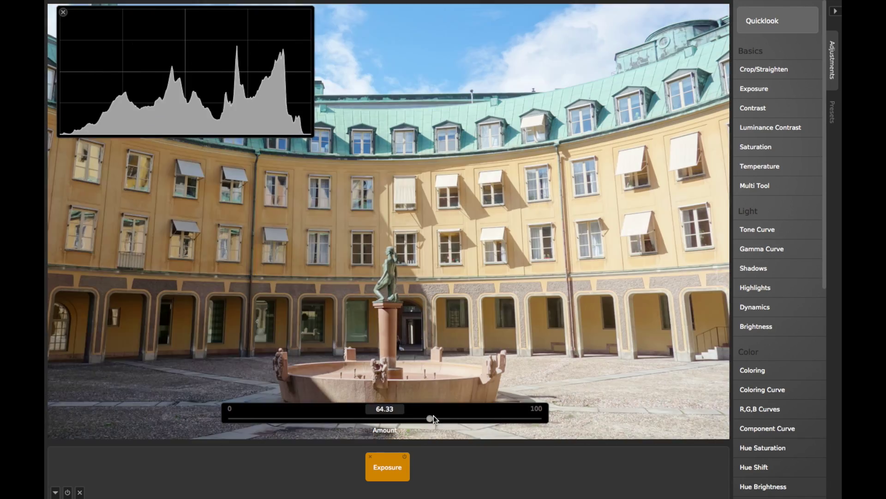
scroll(433, 415, "down", 3)
scroll(434, 415, "up", 11)
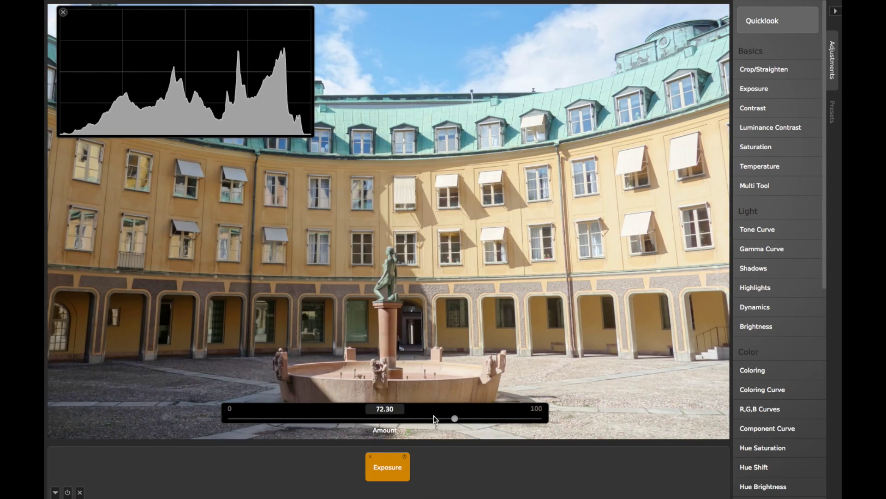
scroll(433, 416, "down", 5)
scroll(434, 416, "down", 6)
scroll(434, 416, "up", 7)
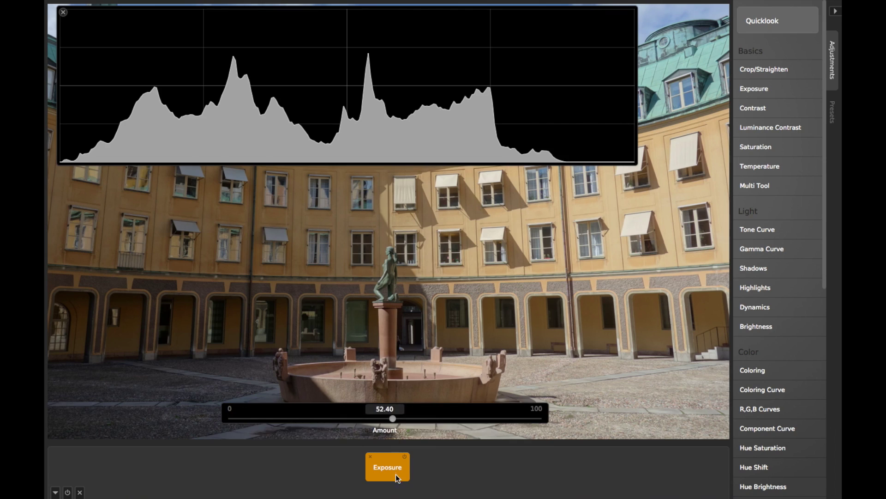
left_click(425, 407)
- Nudge the exposure down and zoom in on the awning-covered windows near the statue
scroll(426, 407, "down", 3)
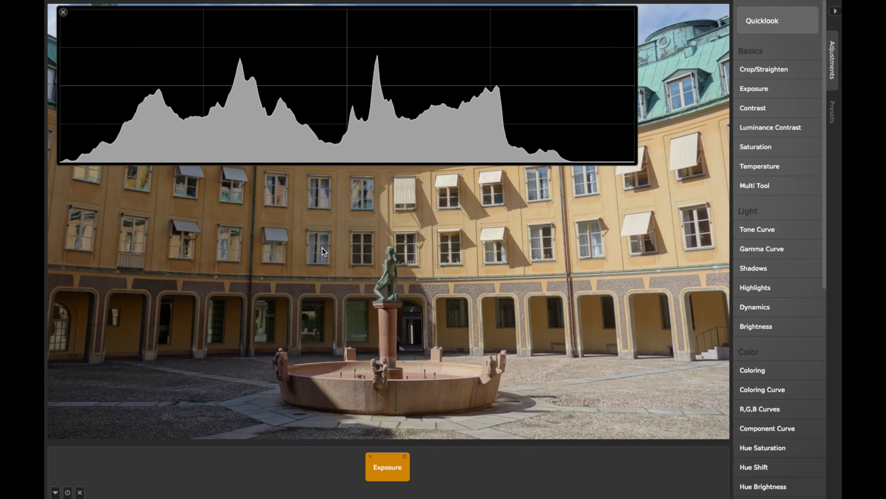
left_click(319, 262)
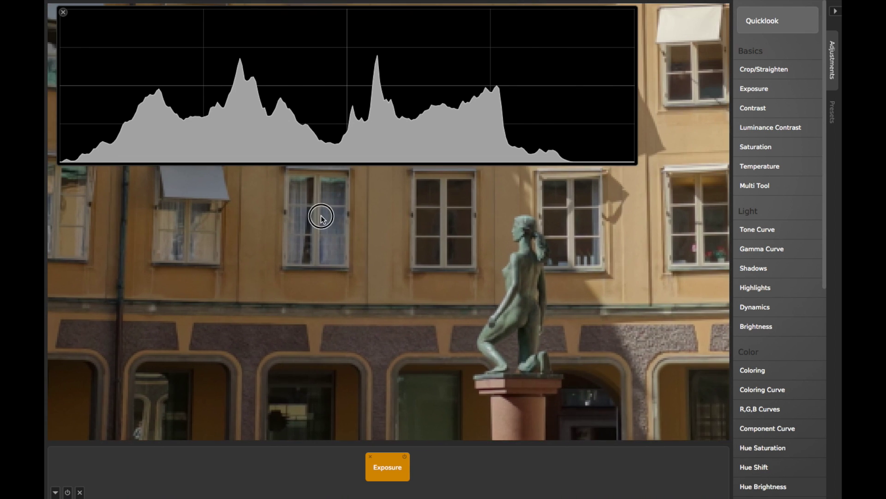
left_click_drag(321, 217, 383, 292)
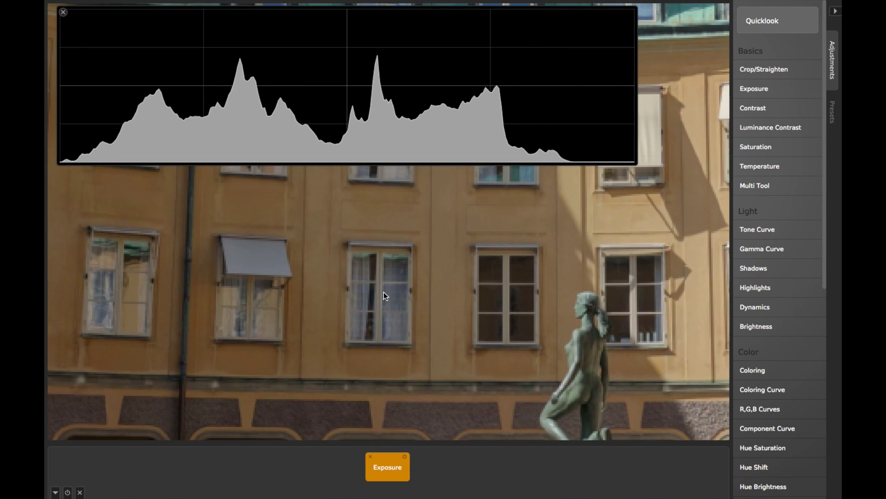
left_click(382, 237)
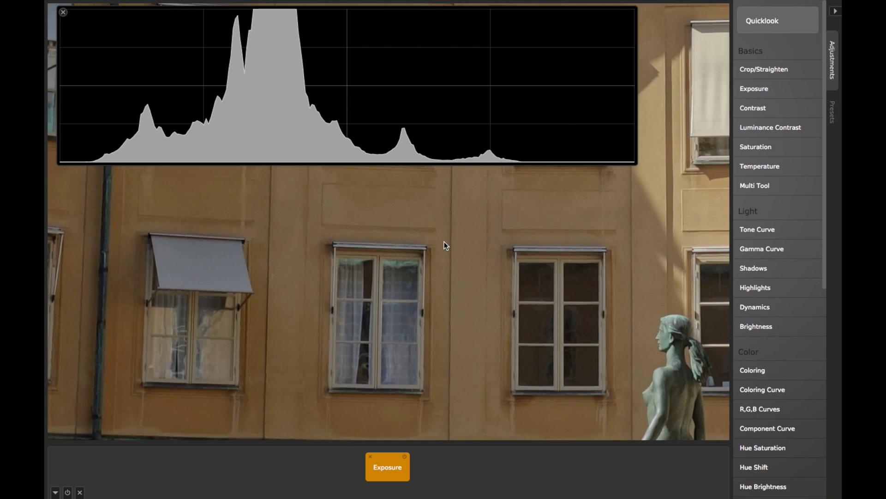
left_click_drag(560, 252, 287, 442)
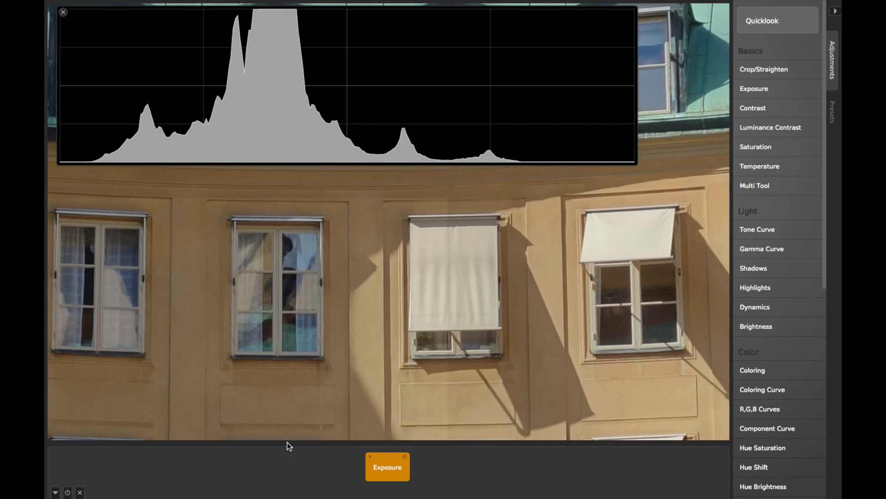
left_click_drag(555, 318, 267, 323)
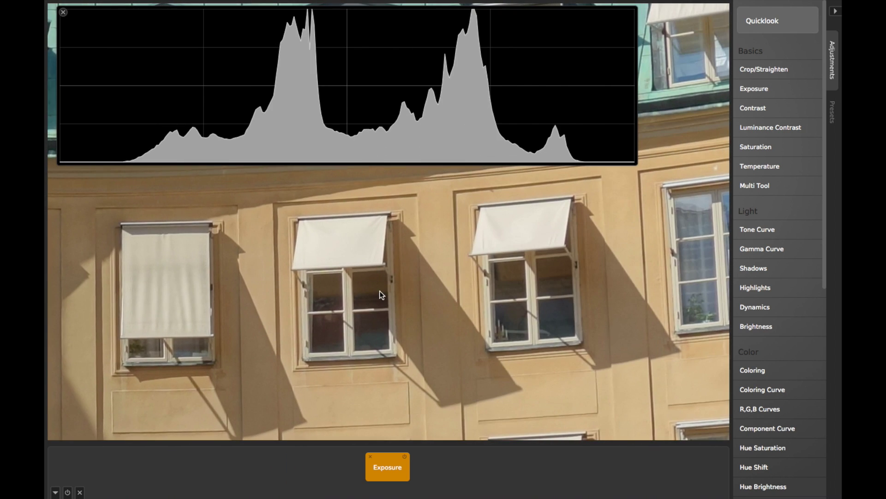
- Scroll the Exposure Amount slider down to 41.70
mouse_move(381, 481)
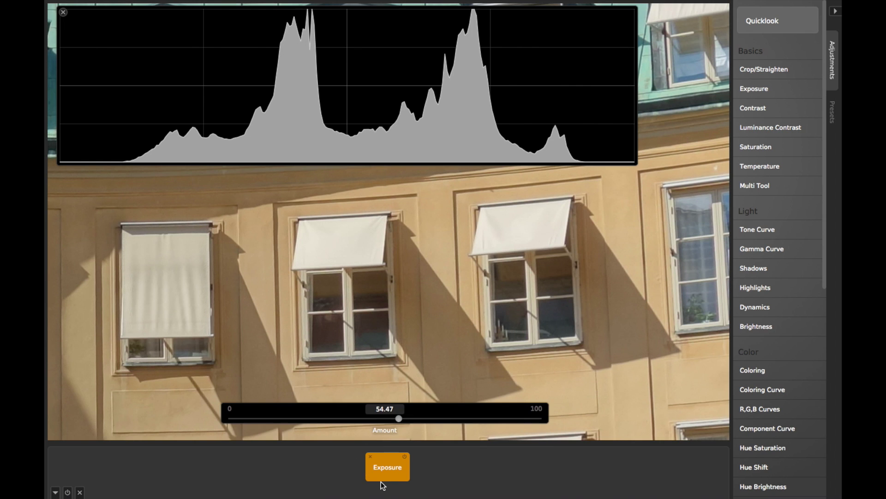
scroll(425, 411, "up", 10)
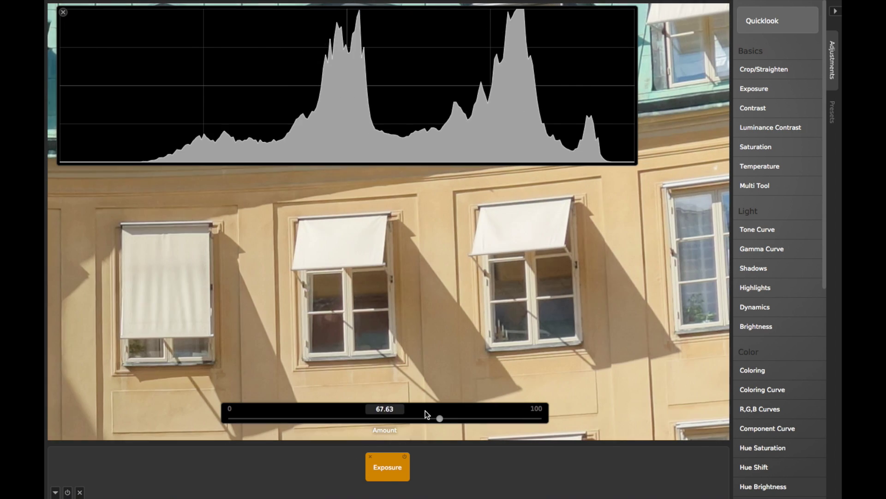
scroll(425, 411, "down", 15)
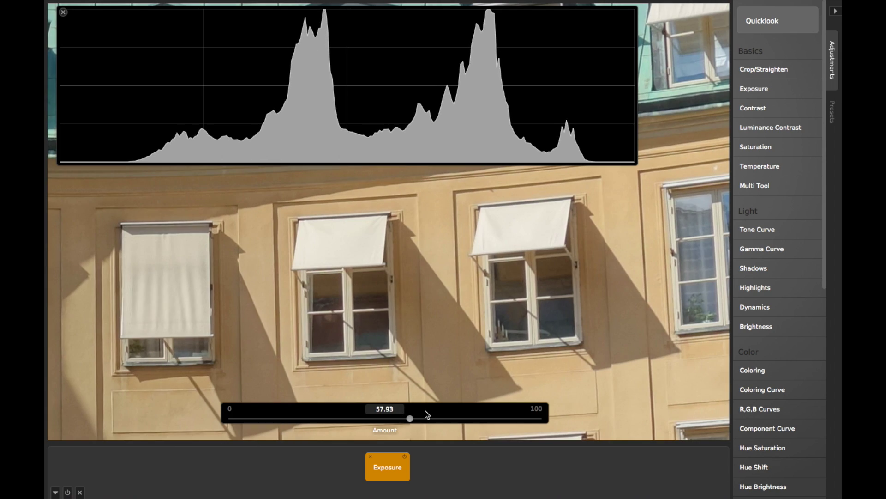
scroll(425, 411, "down", 6)
scroll(425, 411, "up", 3)
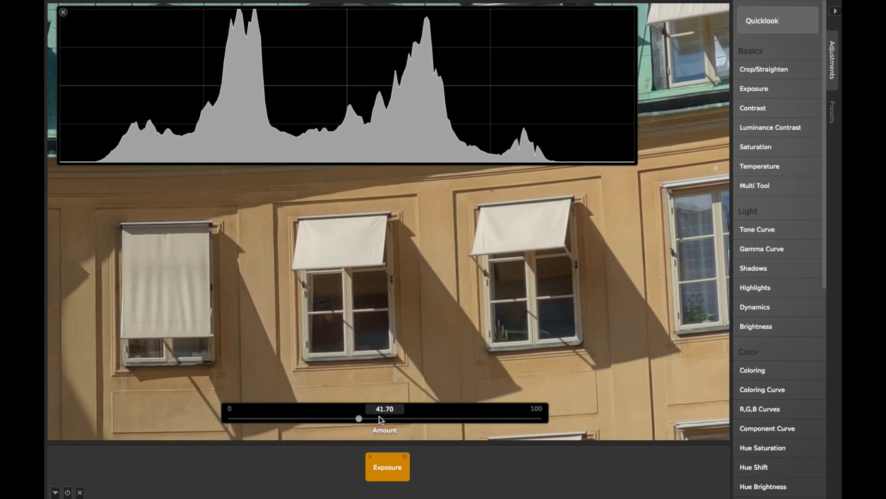
scroll(456, 265, "down", 5)
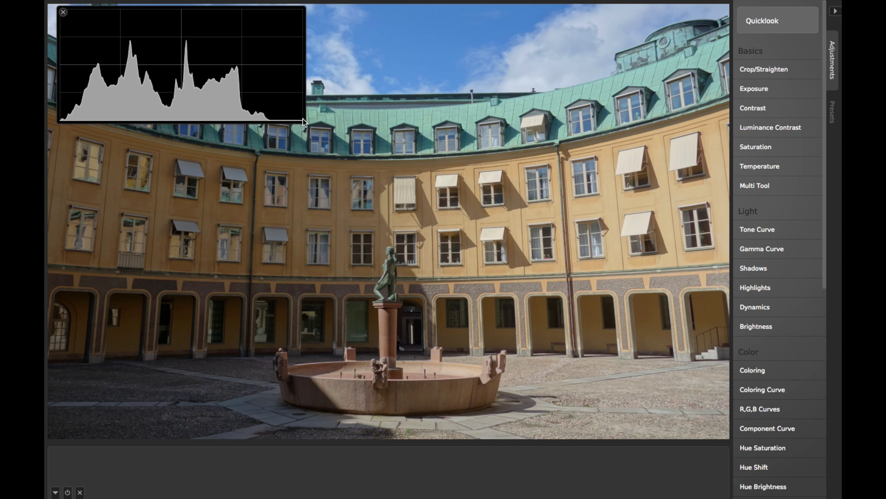
- Toggle the histogram to separate overlapping red, green and blue channels
left_click(303, 122)
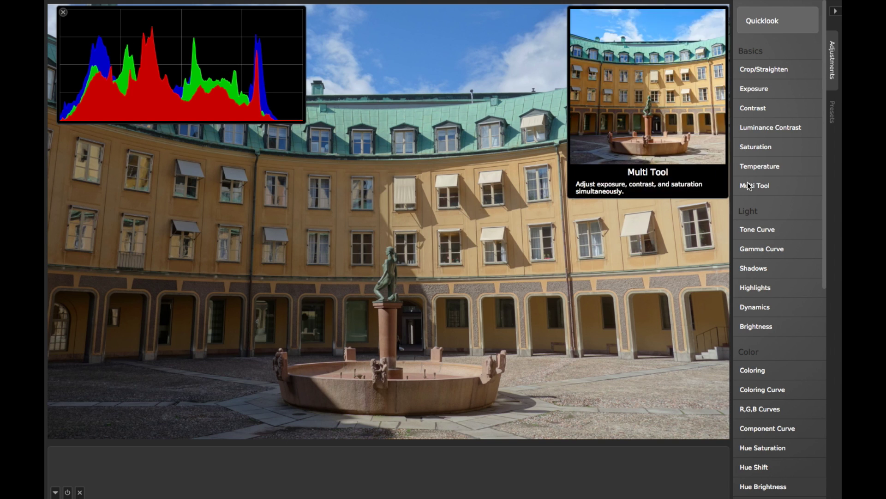
scroll(747, 182, "down", 3)
- Add R,G,B Curves, raise the Blue curve to preview a tint, then drag it back to neutral
scroll(768, 256, "down", 3)
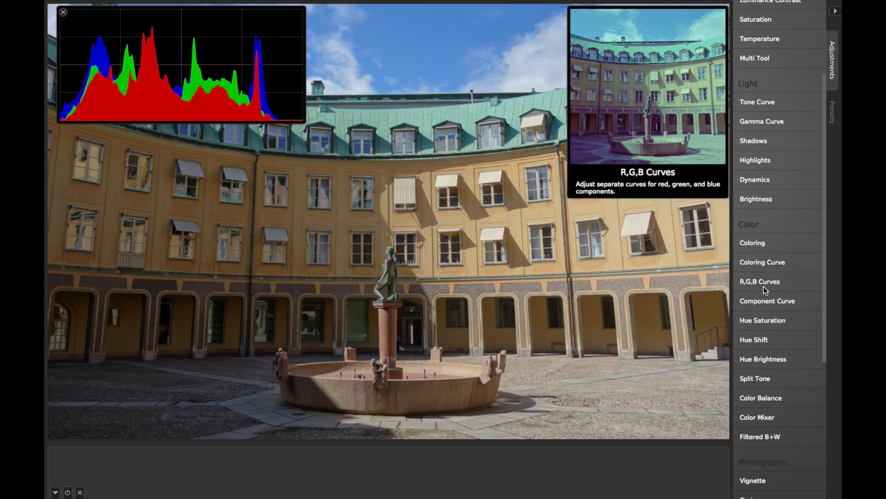
left_click(764, 282)
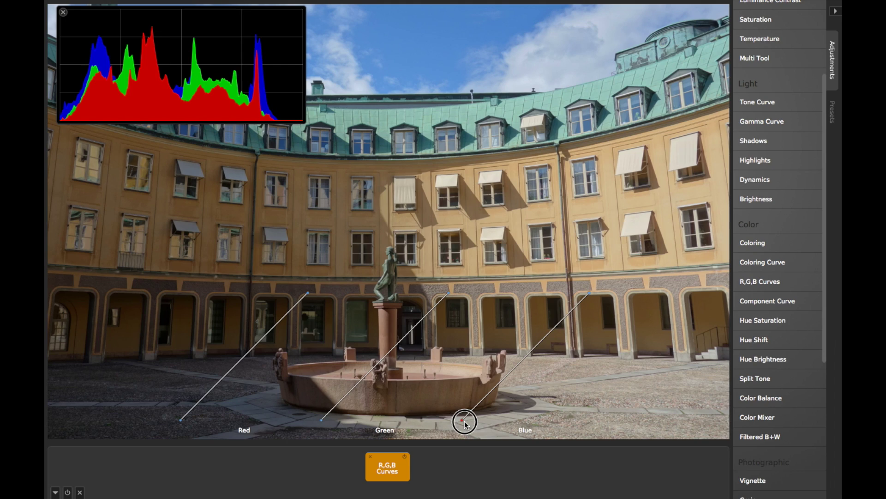
left_click_drag(464, 422, 439, 425)
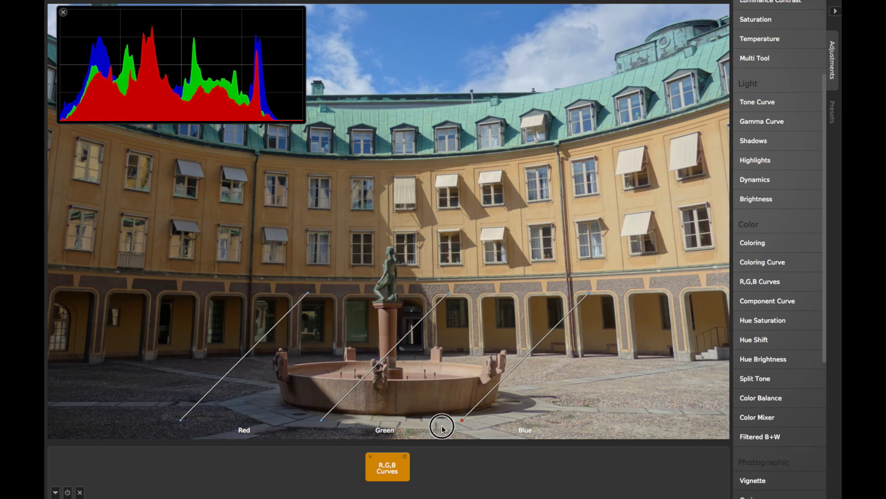
left_click_drag(441, 390, 428, 444)
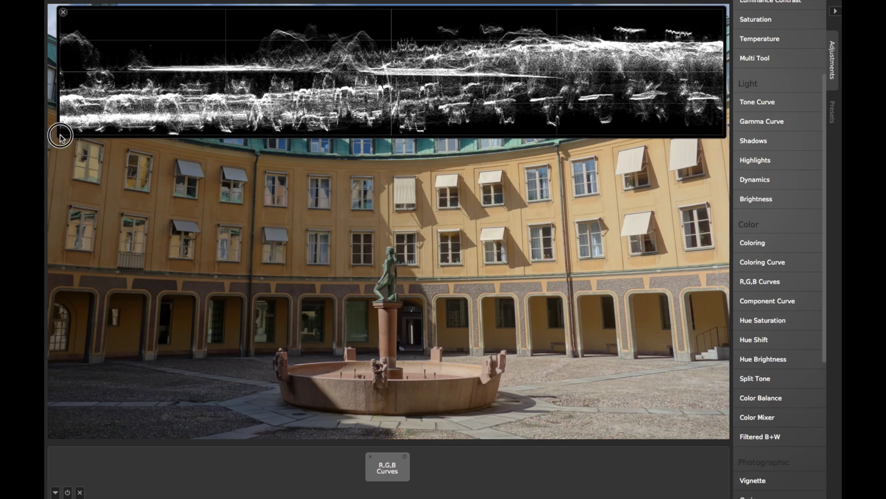
- Nudge the scope panel left, then magnify and pan across the upper-floor awning windows
left_click_drag(60, 135, 45, 138)
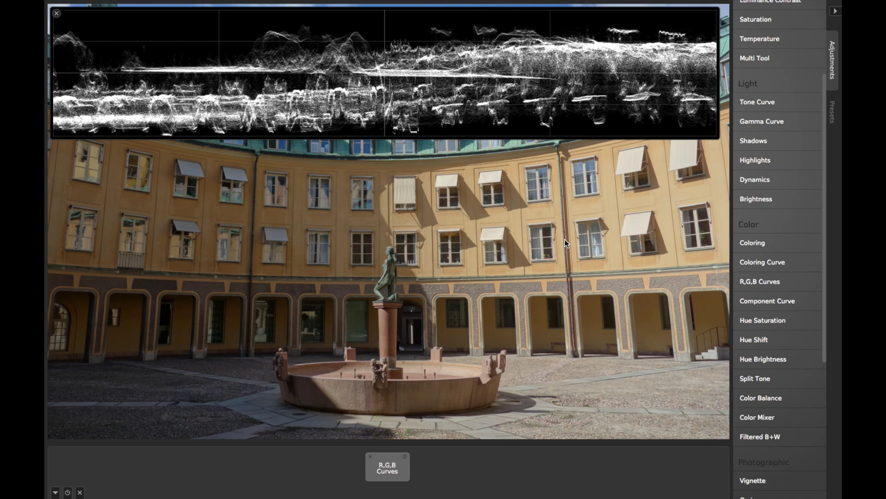
scroll(565, 240, "up", 5)
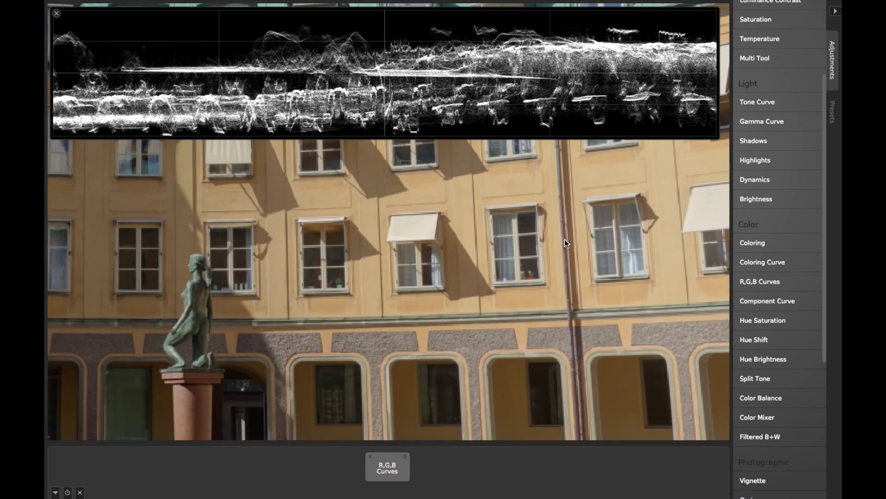
left_click(598, 211)
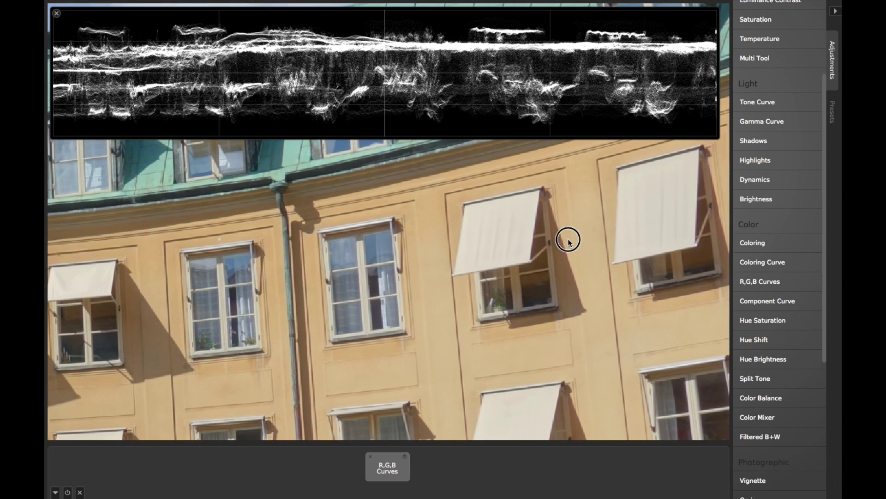
left_click_drag(570, 237, 454, 231)
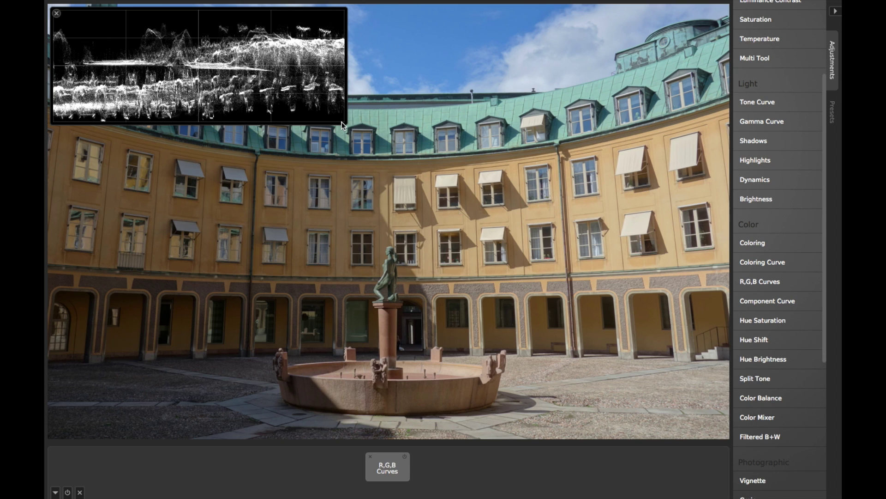
- Cycle the scope overlay through its display types until it shows the RGB-coloured waveform
left_click(342, 122)
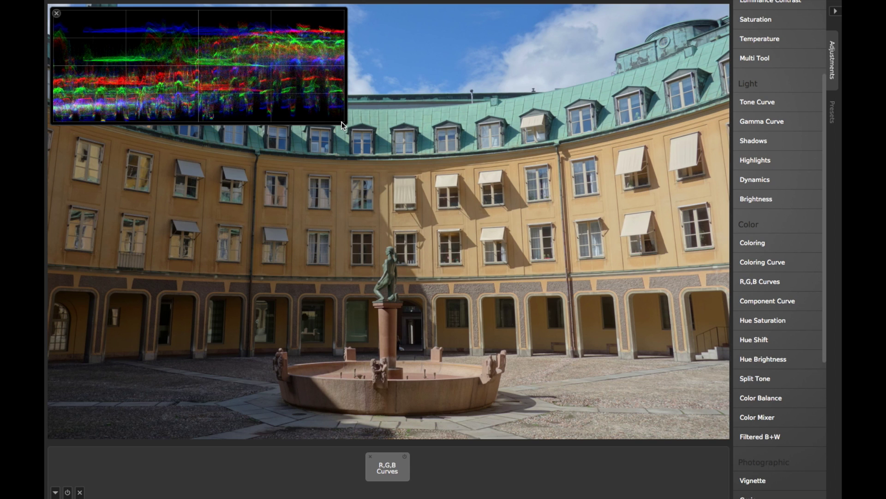
left_click(342, 122)
left_click(341, 122)
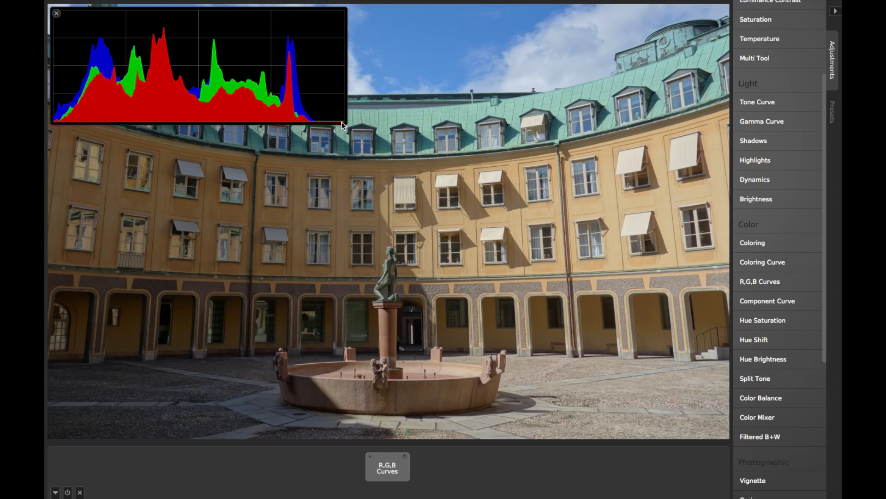
left_click(341, 122)
left_click(342, 122)
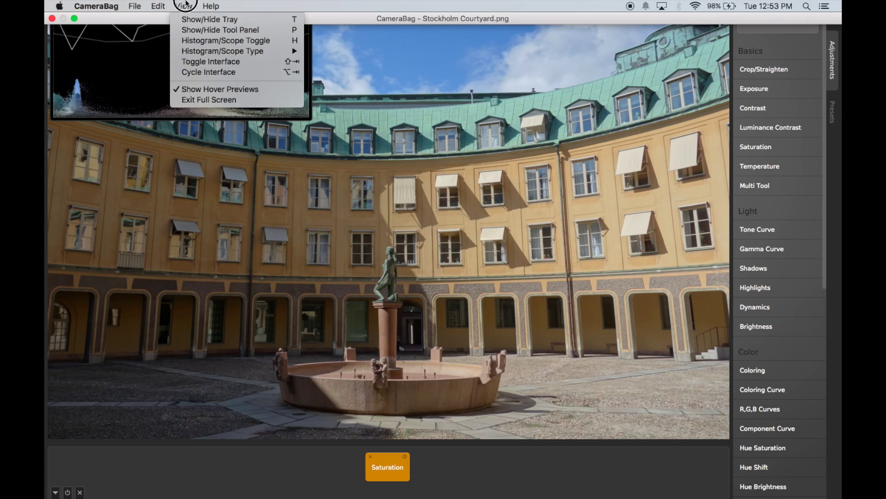
- Go to View > Histogram/Scope Type to pick the Chrominance scope
mouse_move(209, 53)
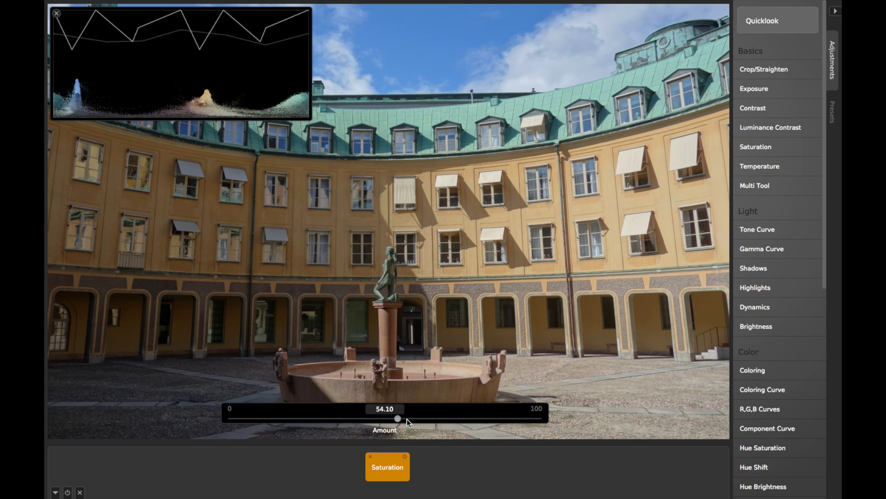
- Try different Saturation amounts, leaving it at 84.00 for richer oranges and blues
scroll(406, 419, "up", 13)
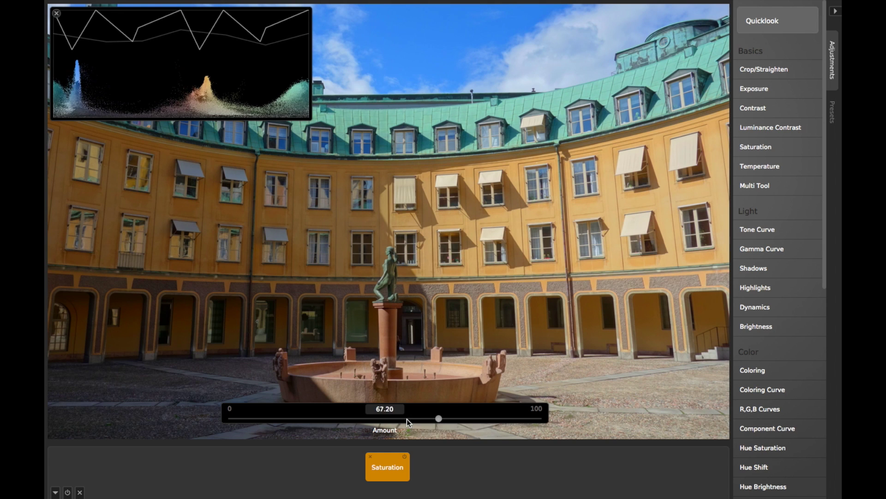
scroll(406, 419, "up", 10)
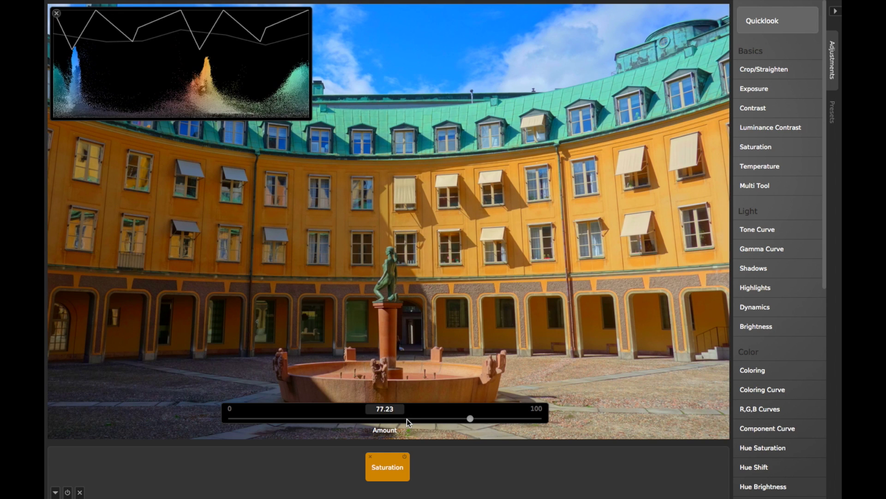
scroll(407, 419, "up", 3)
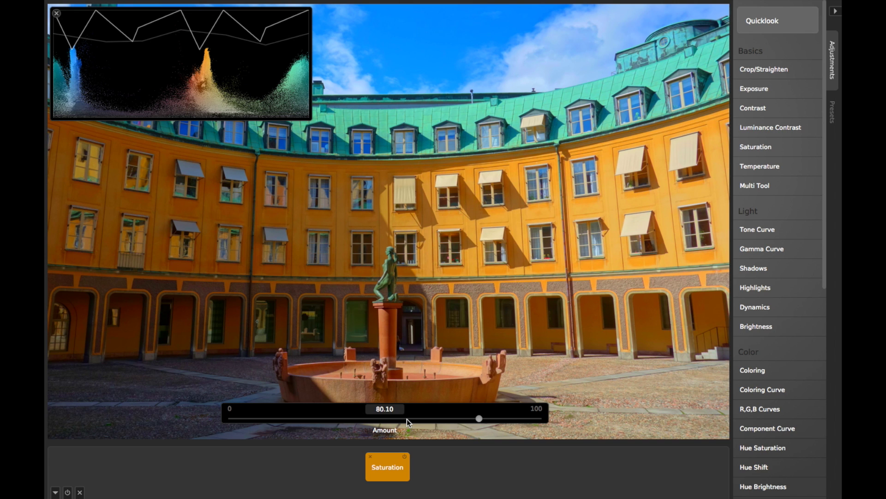
scroll(406, 420, "down", 3)
scroll(407, 420, "up", 4)
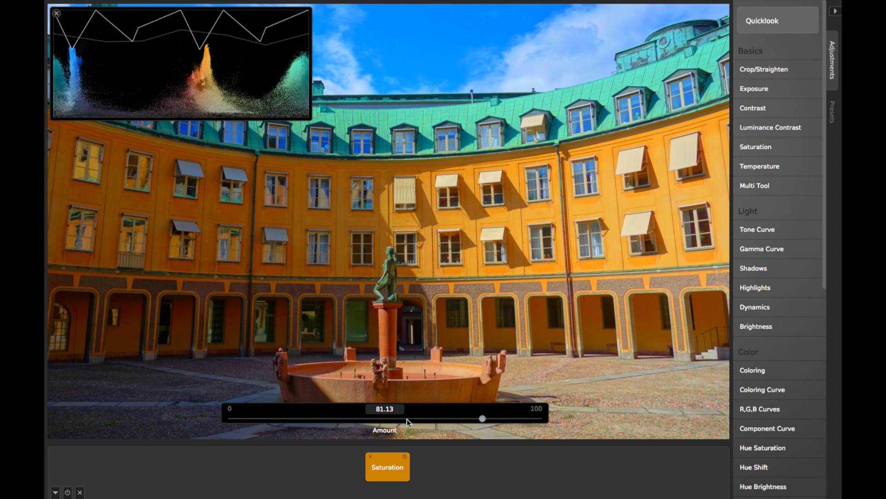
scroll(406, 419, "up", 8)
scroll(406, 420, "up", 3)
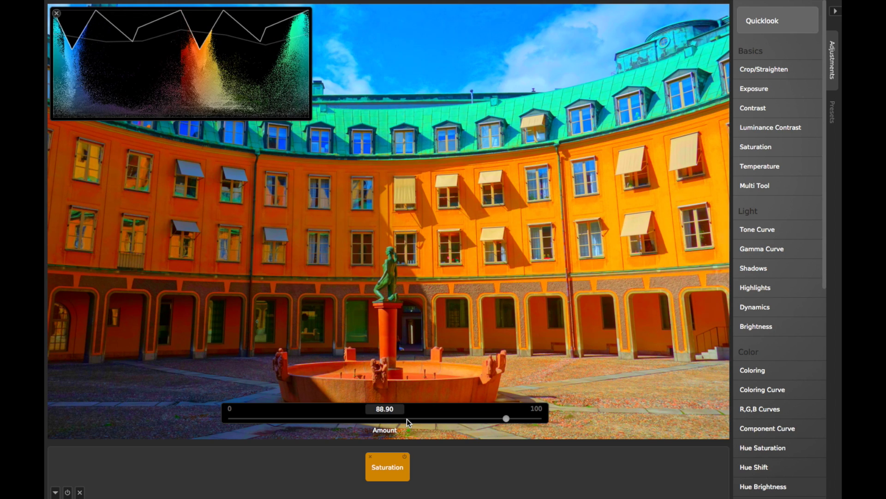
scroll(407, 419, "down", 3)
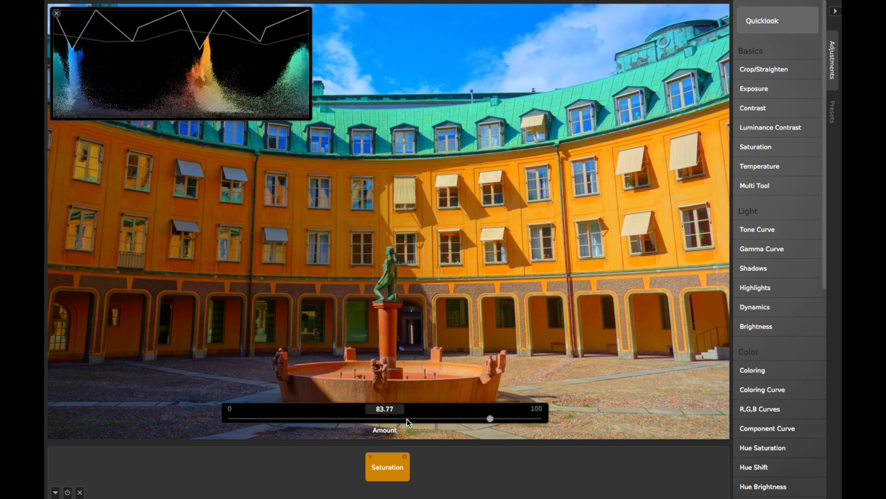
scroll(407, 419, "down", 6)
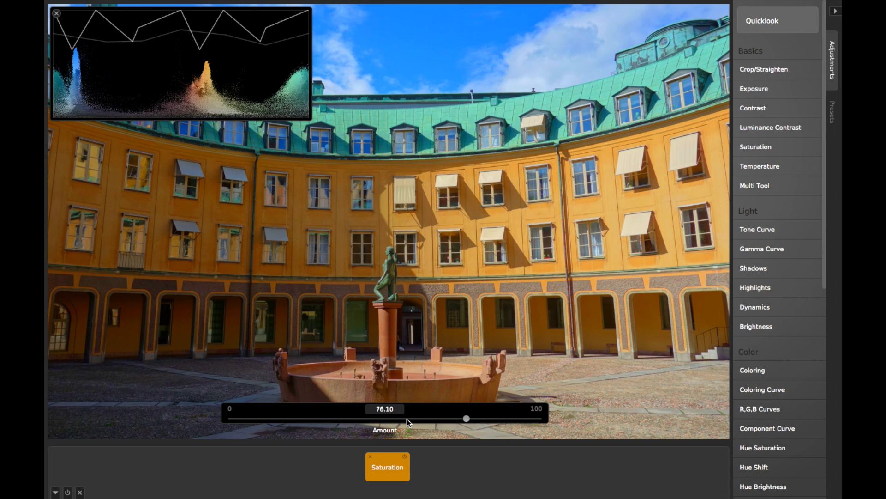
scroll(407, 420, "up", 7)
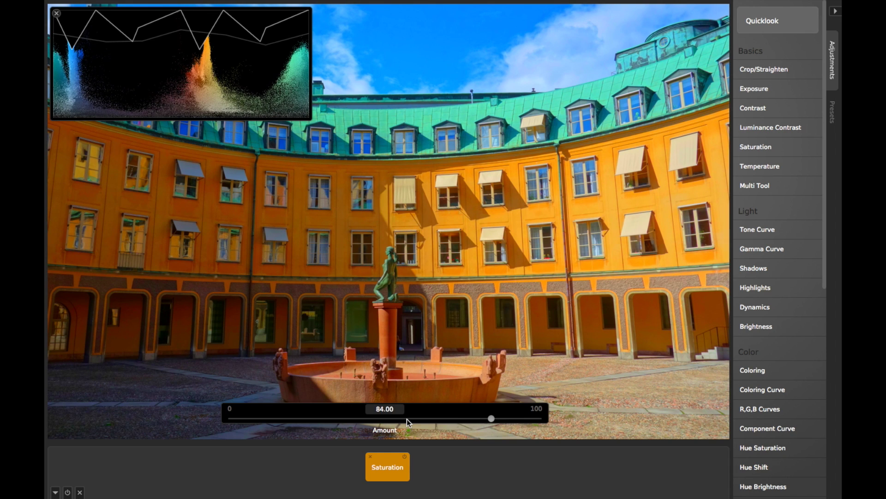
scroll(407, 419, "down", 5)
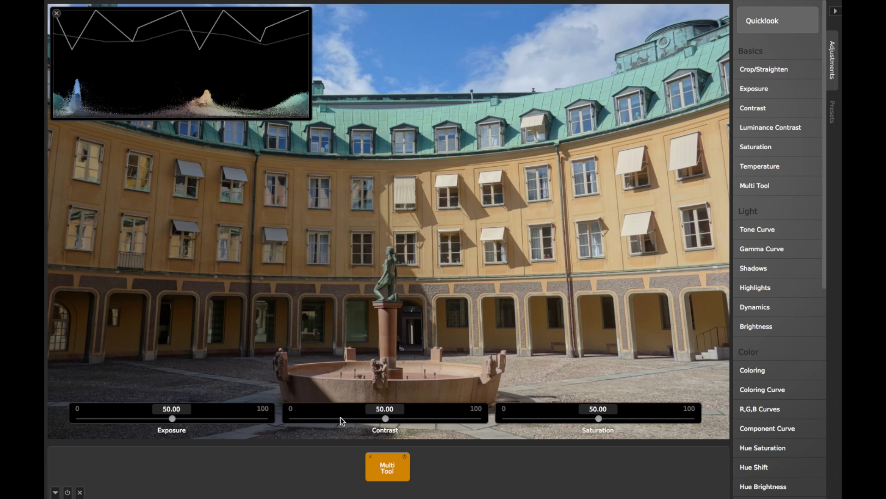
- Push the Multi Tool sliders up to Exposure 61.92, Contrast 56.56 and Saturation around 67
scroll(222, 412, "up", 10)
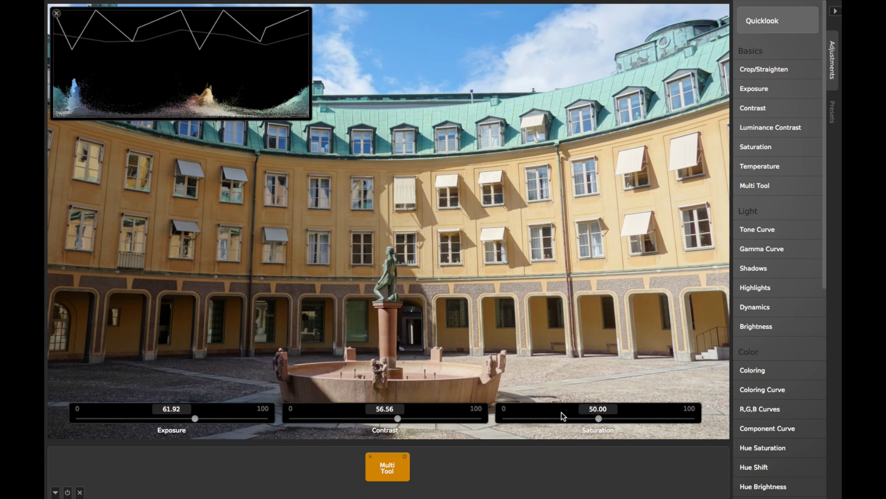
scroll(562, 412, "up", 14)
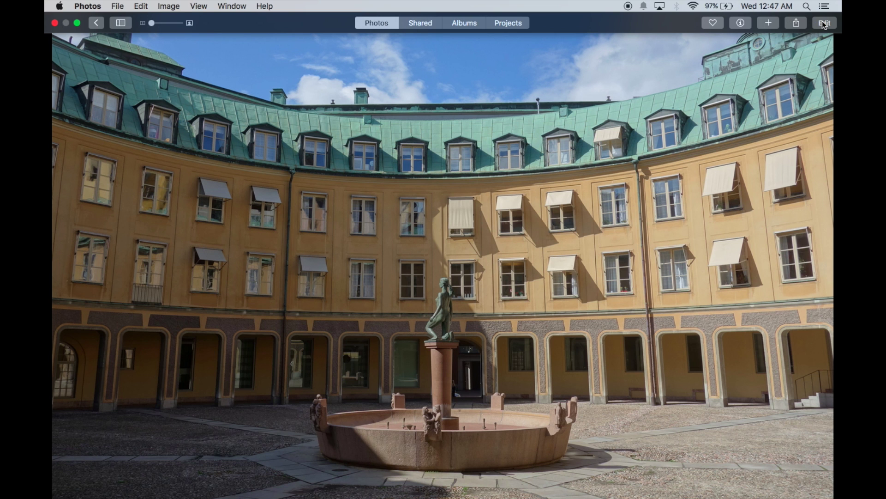
- Edit the courtyard photo in Photos and launch the CameraBag extension from Extensions
left_click(824, 24)
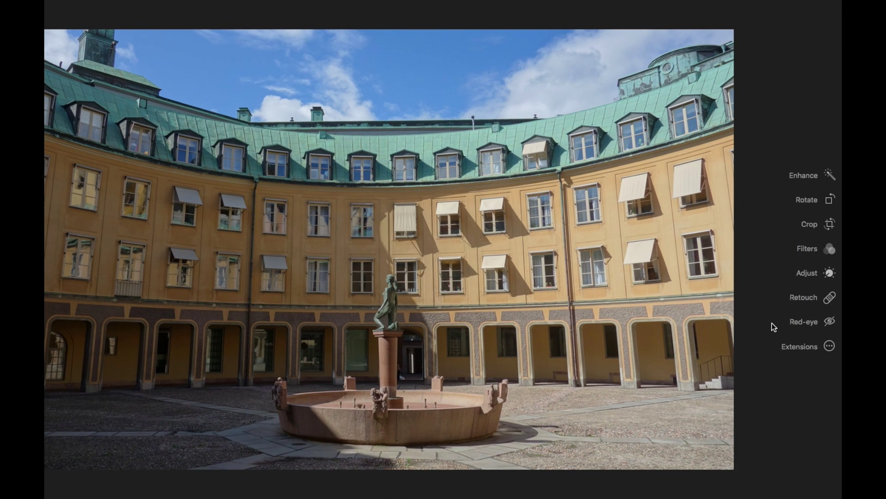
left_click(829, 347)
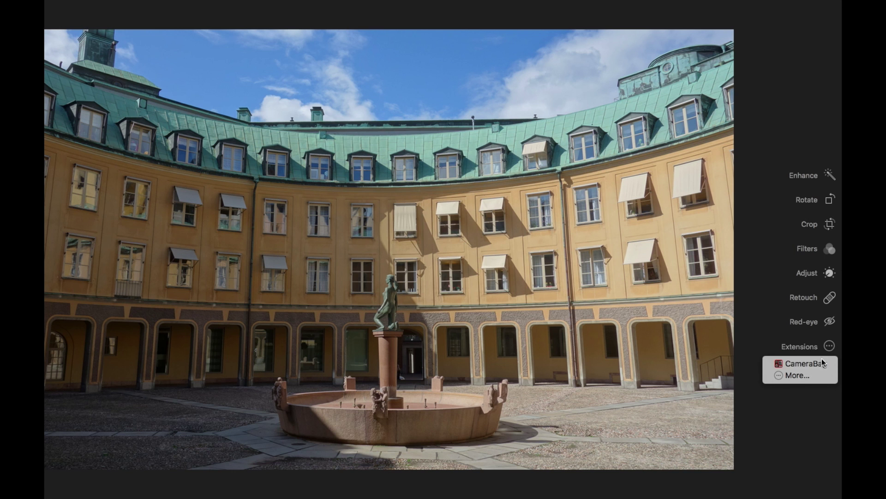
left_click(816, 364)
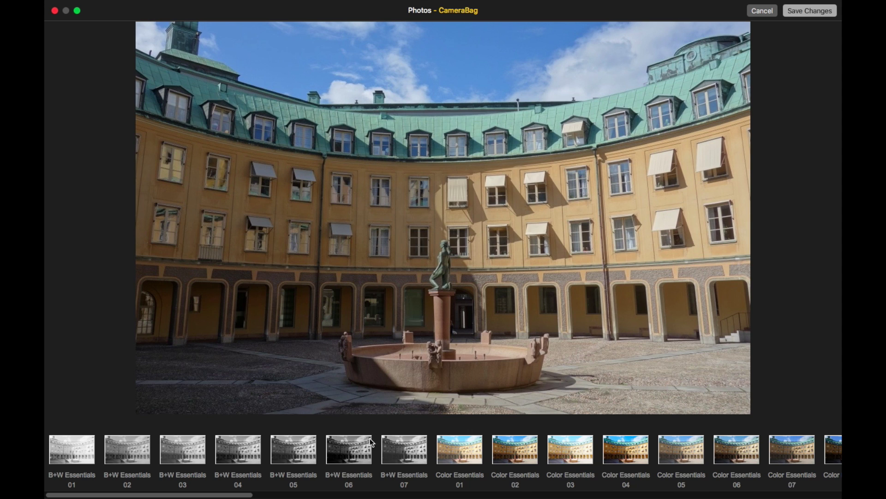
- Preview the Color Essentials 02, 03, 04, 08 and 09 presets on the courtyard photo
scroll(335, 455, "right", 5)
left_click(323, 454)
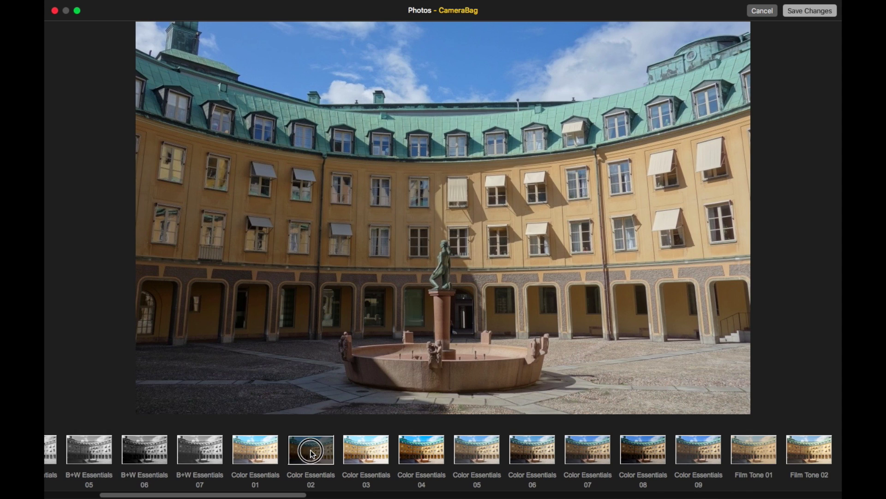
left_click(367, 454)
left_click(416, 454)
scroll(416, 454, "right", 5)
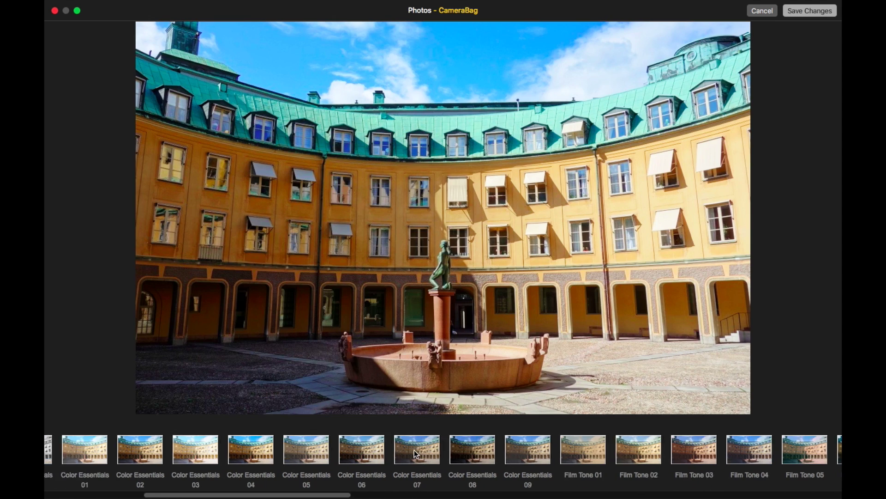
left_click(415, 454)
left_click(482, 455)
- Compare Film Tone 04, 03 and 02, settling on the warm Film Tone 03 preset
scroll(483, 455, "right", 5)
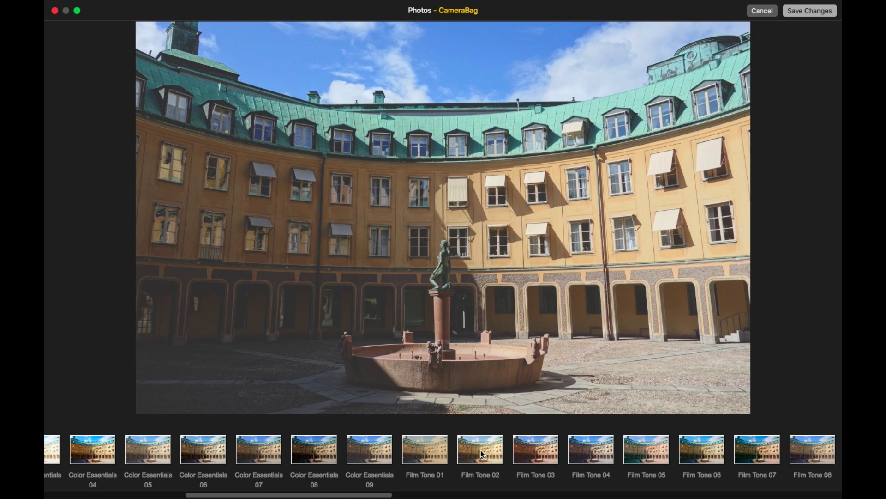
left_click(482, 455)
left_click(445, 455)
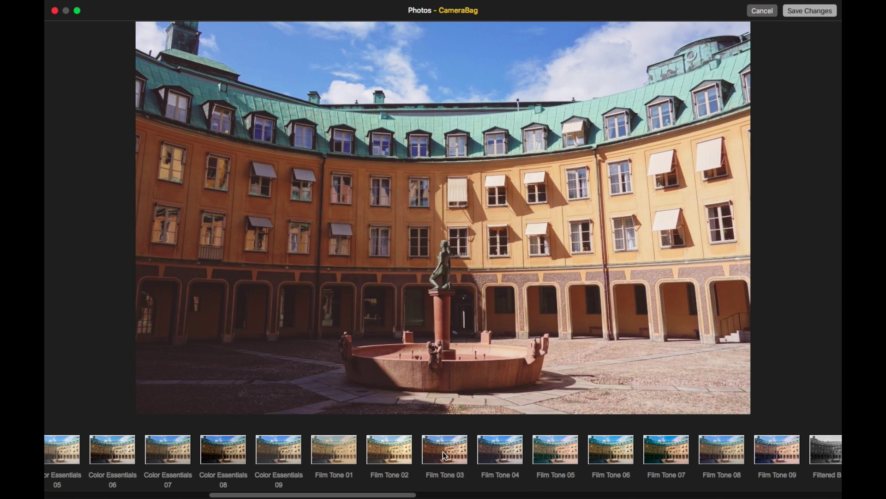
scroll(444, 456, "left", 1)
scroll(444, 455, "left", 3)
left_click(444, 456)
left_click(497, 454)
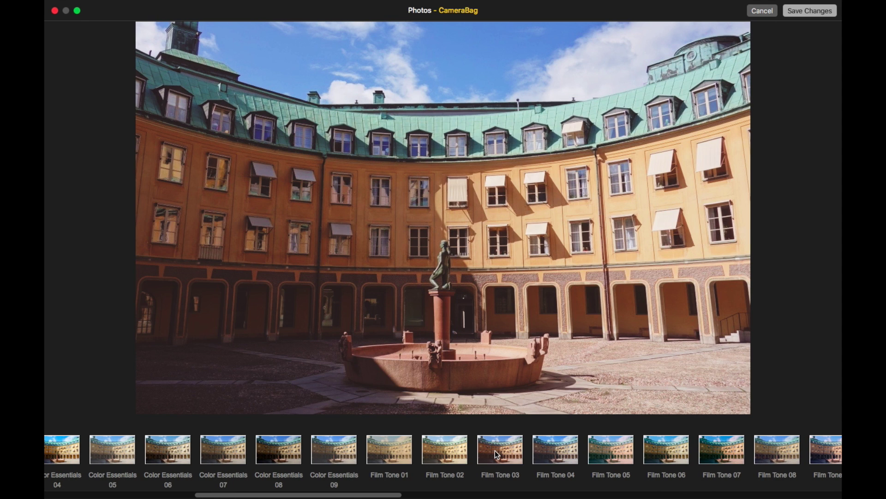